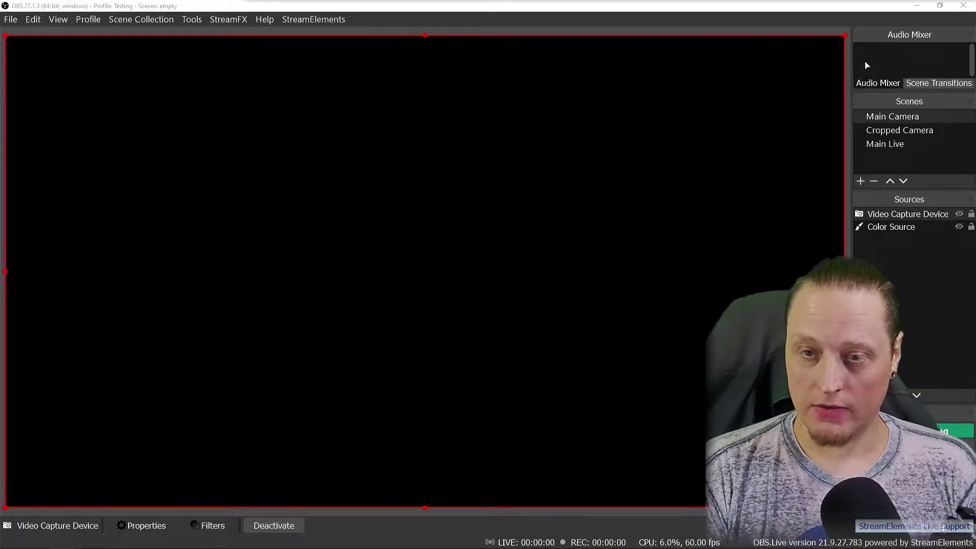
In Main Camera, show the camera feed; briefly show, then re-hide, the light-grey Color Source
click(905, 121)
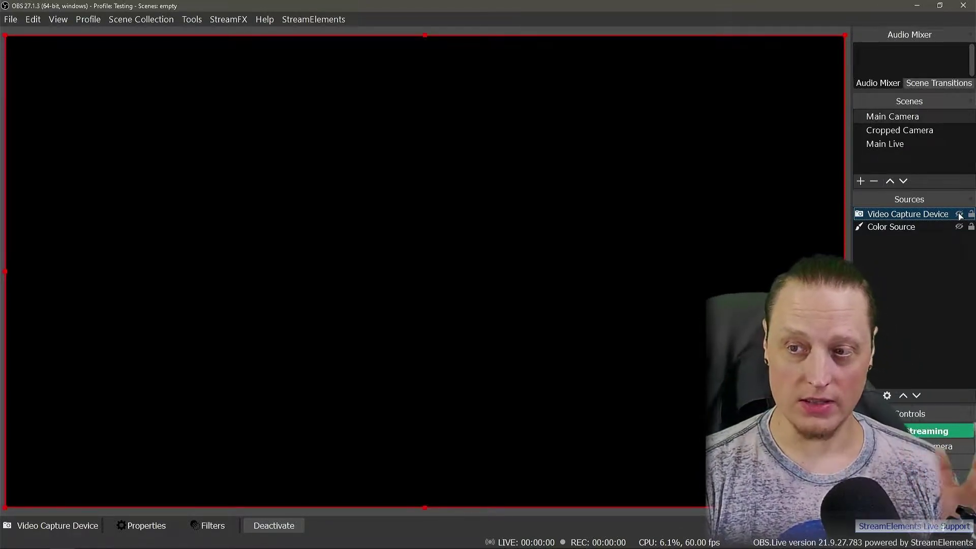
click(960, 215)
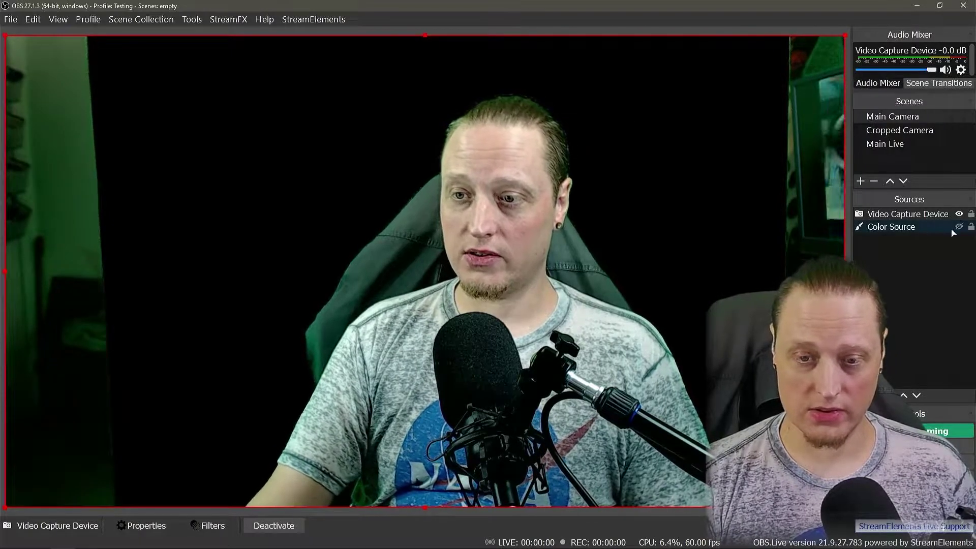
double_click(915, 227)
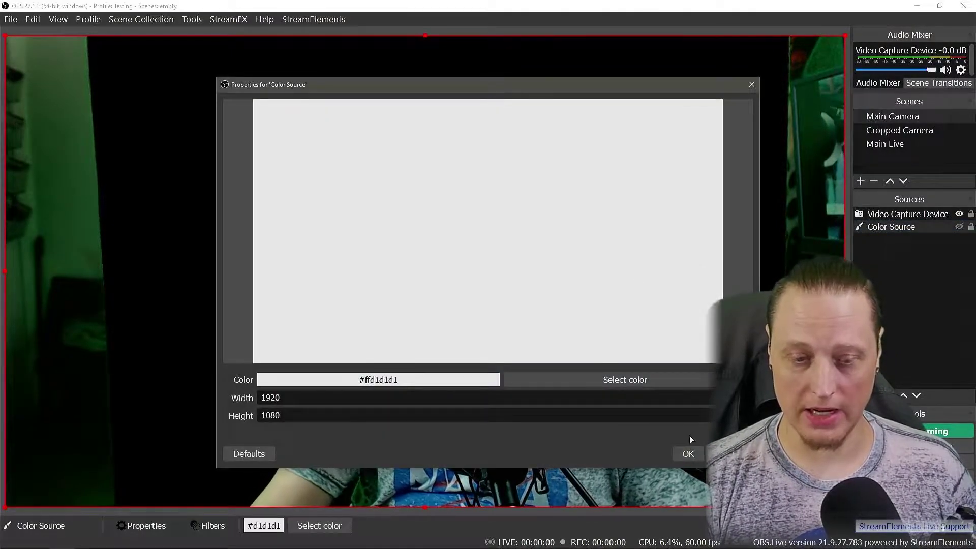
click(688, 454)
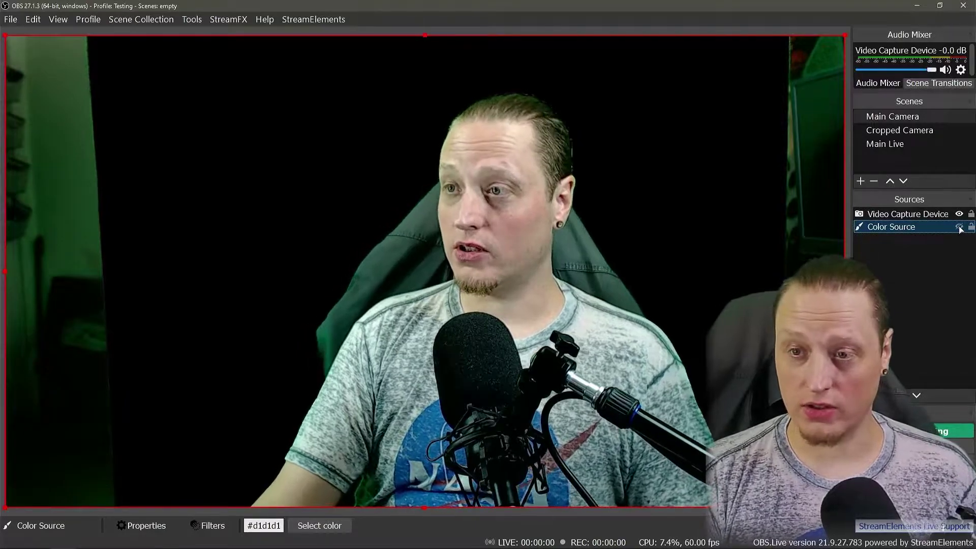
click(960, 227)
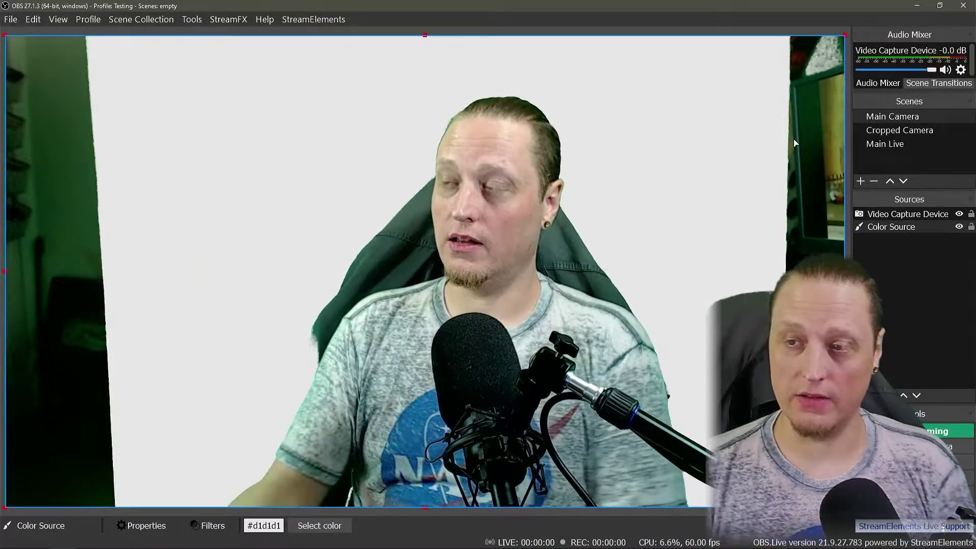
click(960, 226)
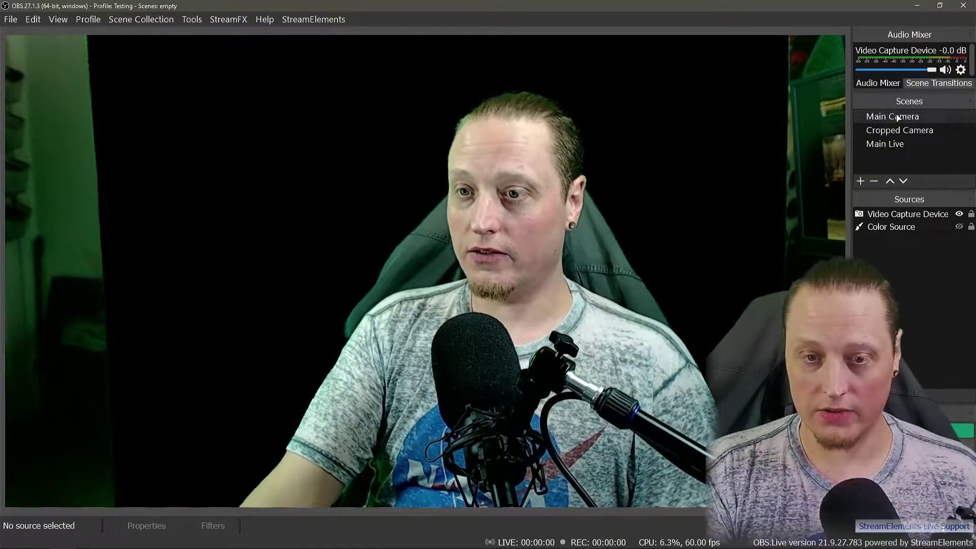
Add an Image Mask/Blend filter 'Feather 1' to Main Camera using Feathered Sides Version 7.png
right_click(898, 117)
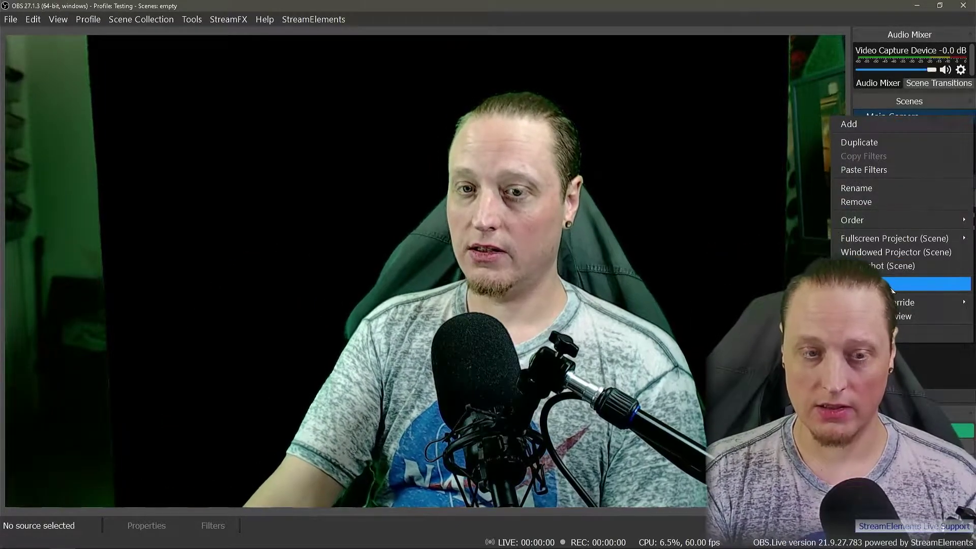
click(862, 283)
click(281, 453)
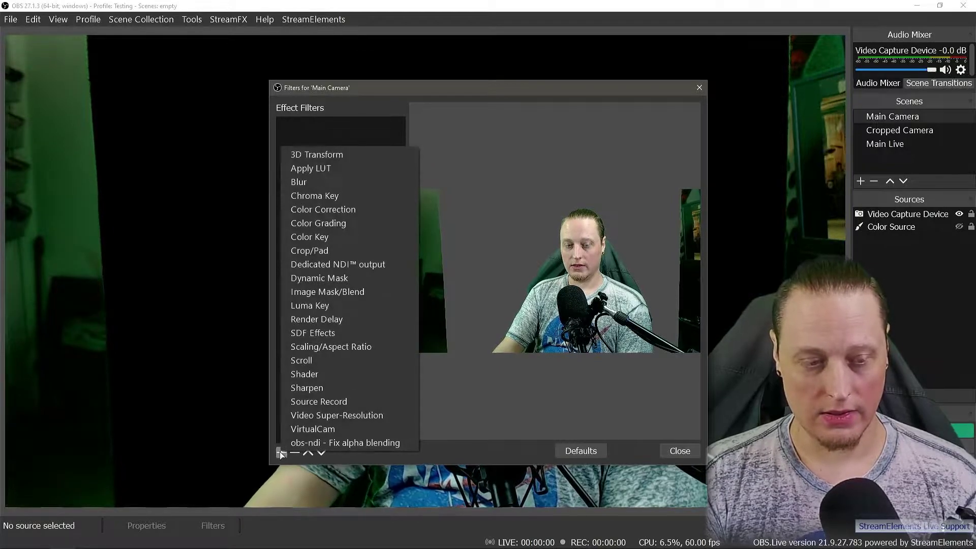
click(326, 291)
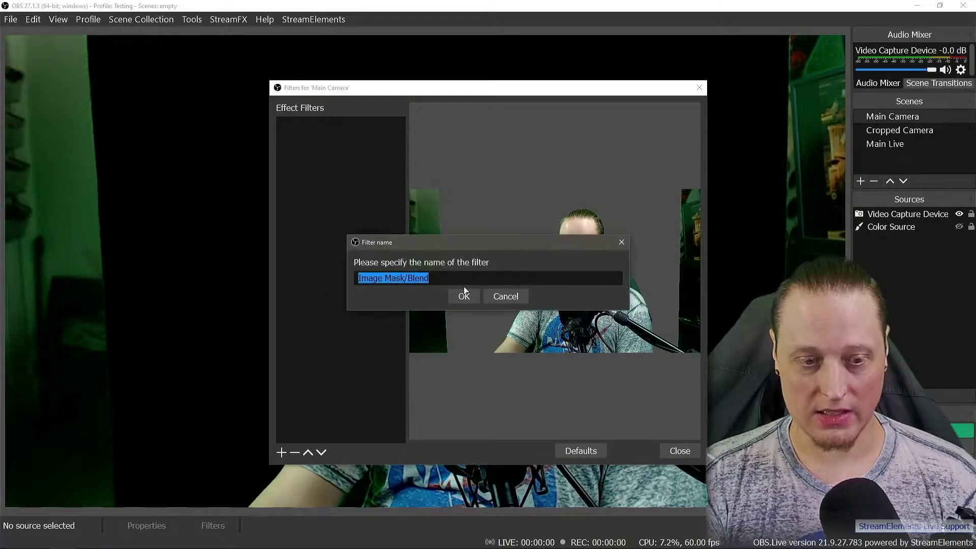
text(Feat)
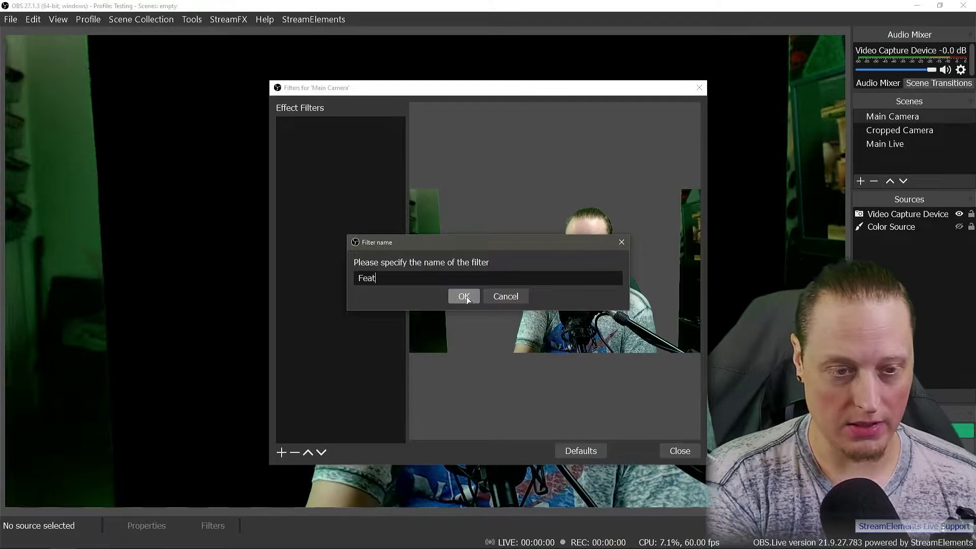
text(her 1)
click(466, 298)
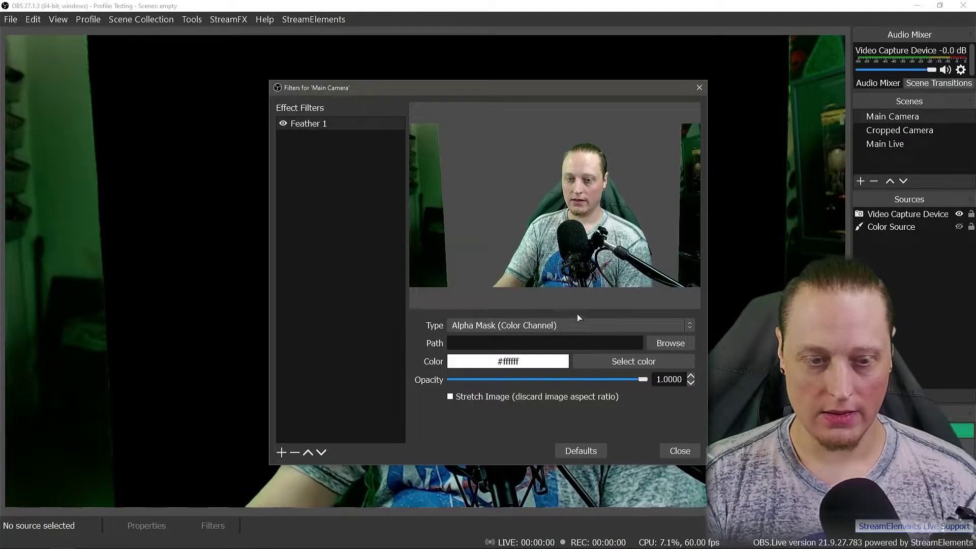
click(661, 345)
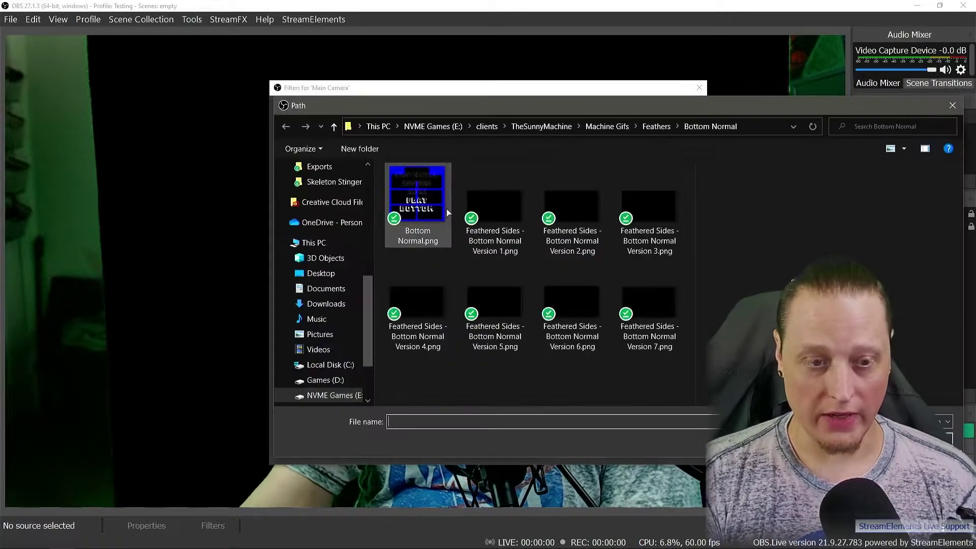
click(630, 323)
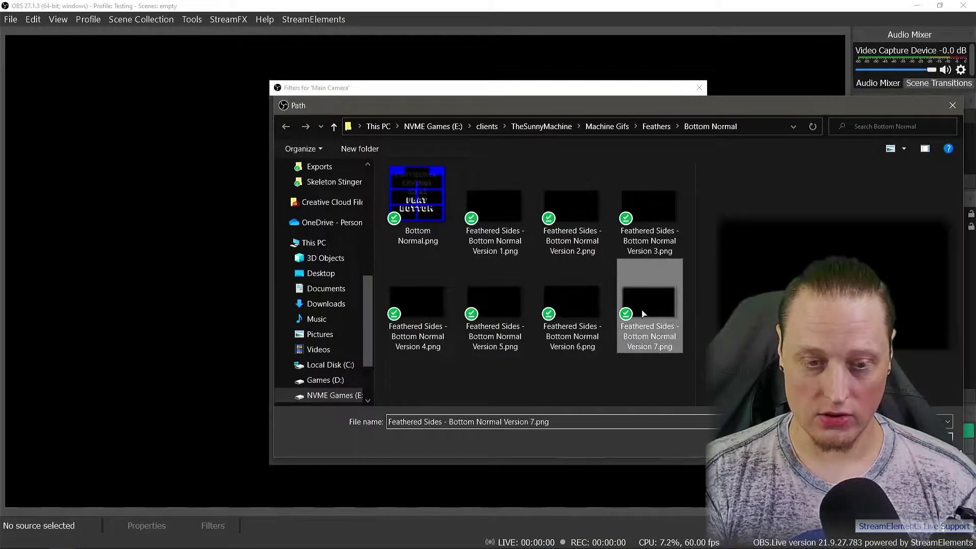
key(Return)
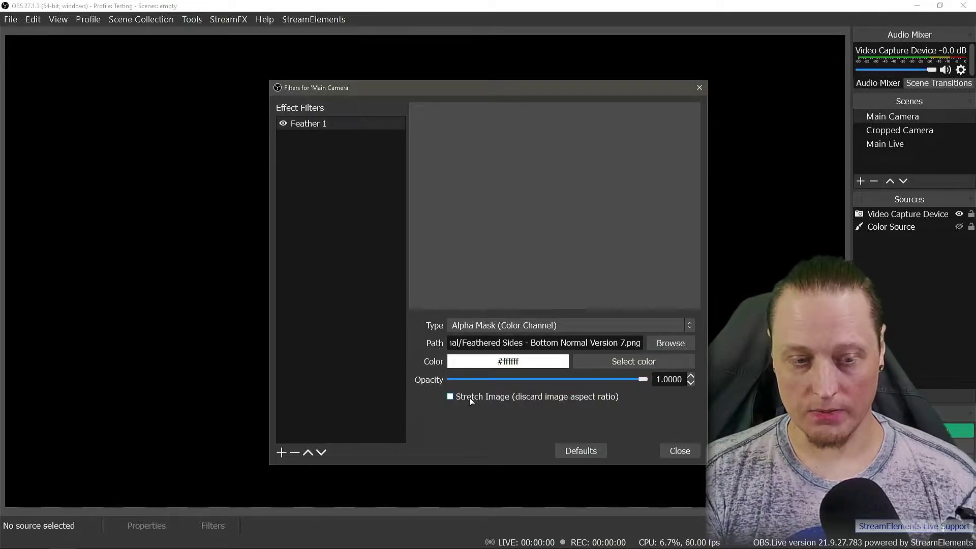
Set Feather 1's type to Alpha Mask (Alpha Channel), close Filters, and show the white background
click(617, 326)
click(612, 350)
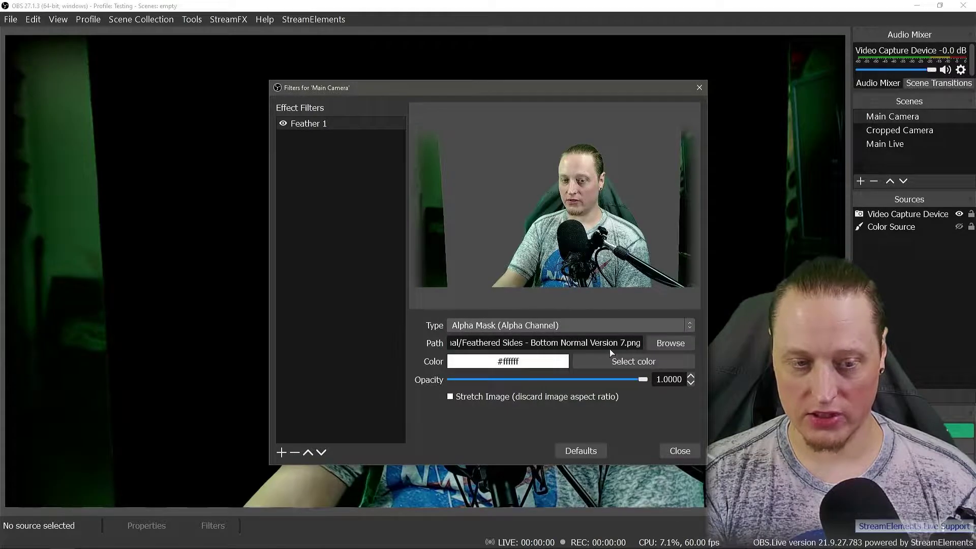
click(688, 452)
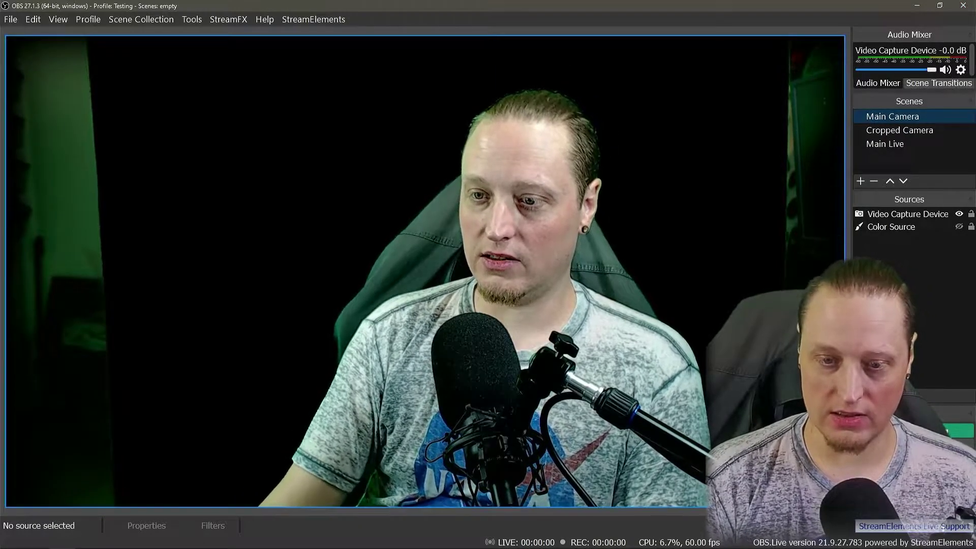
click(960, 226)
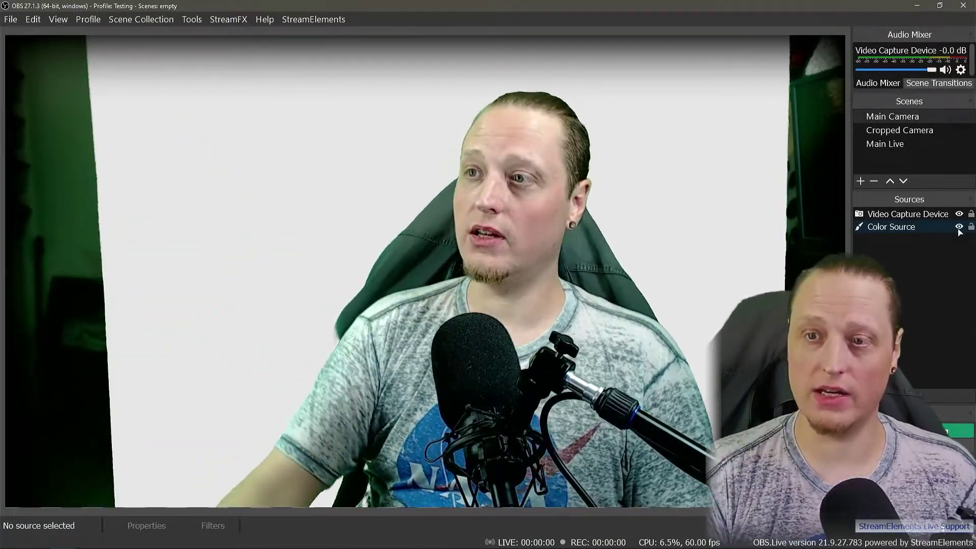
Hide the white background, crop Main Camera's left and right edges, and enlarge it
click(959, 228)
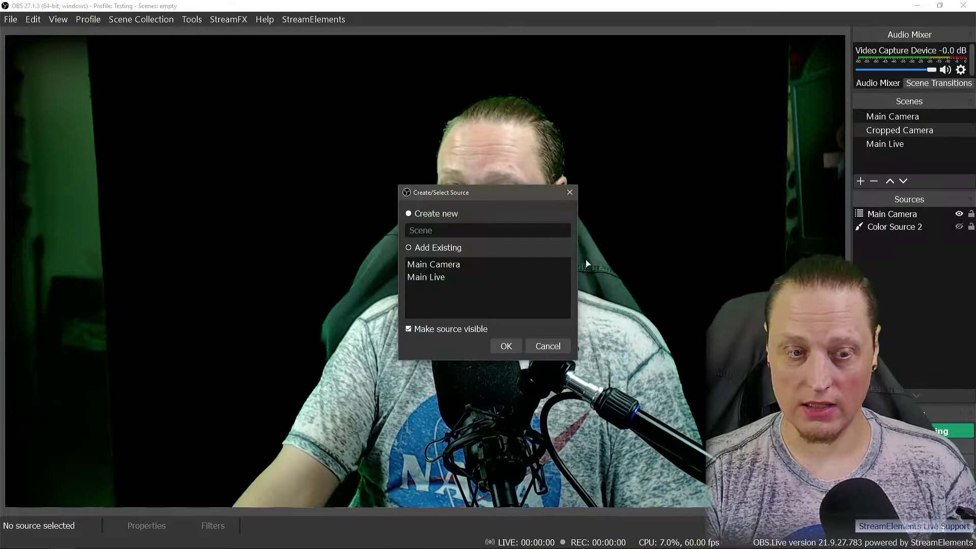
click(562, 349)
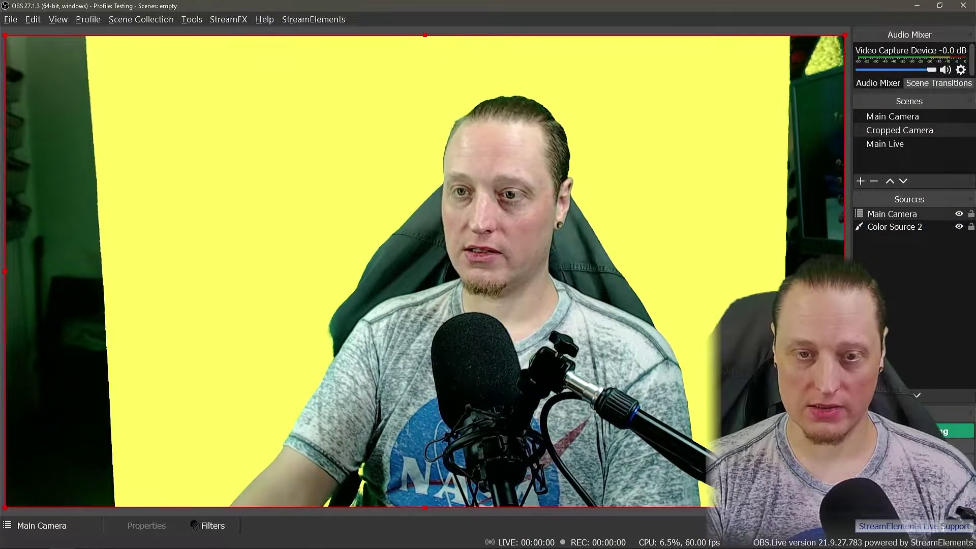
drag(847, 271, 792, 272)
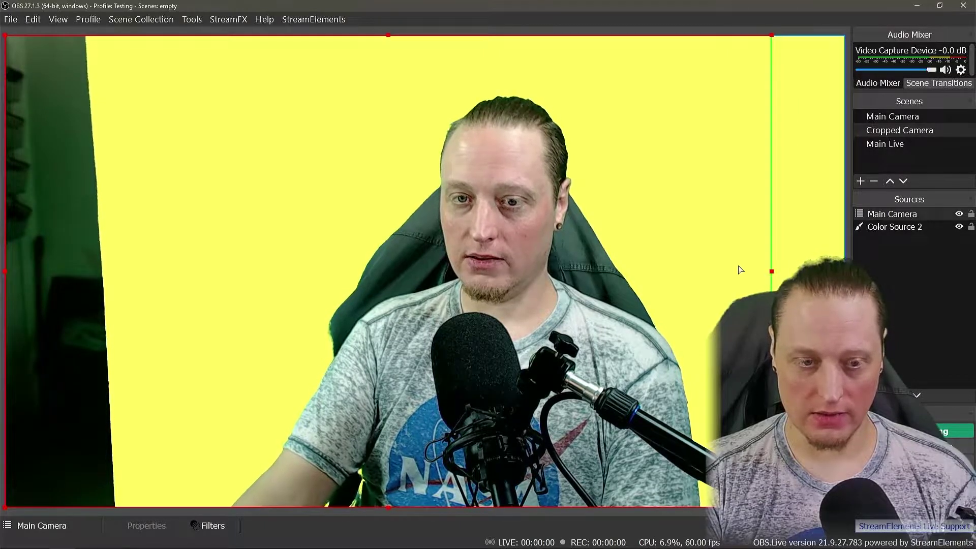
drag(8, 272, 120, 271)
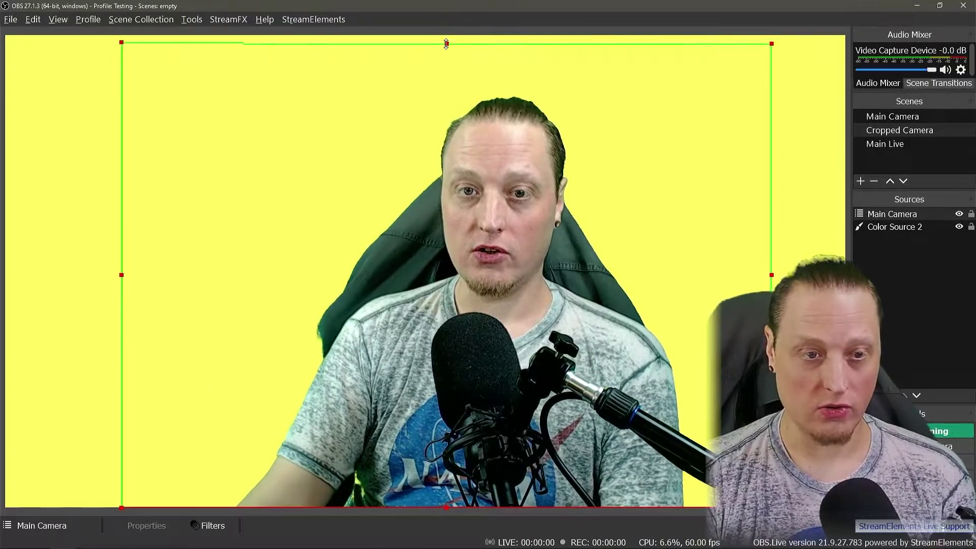
drag(121, 58, 108, 43)
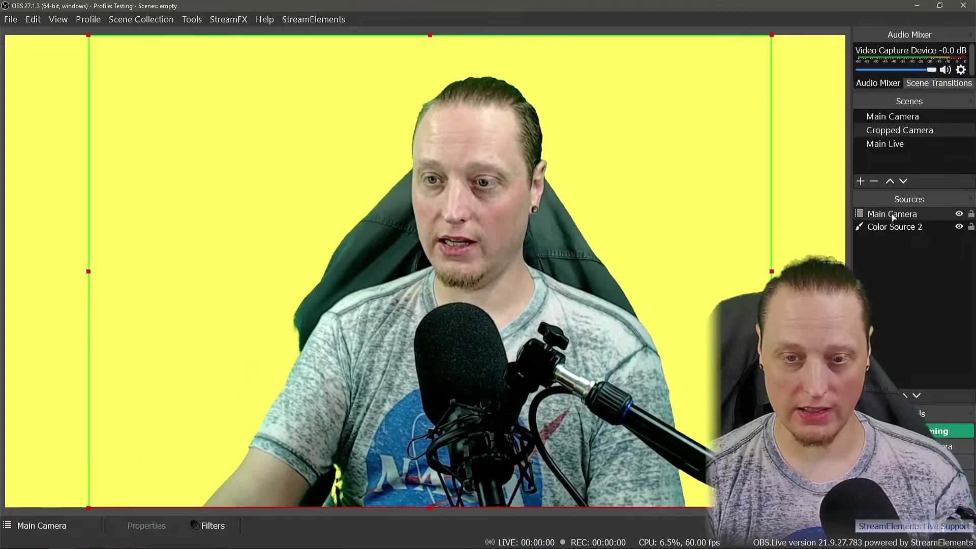
Disable the Feather 1 filter on the Main Camera source and close Filters
right_click(893, 217)
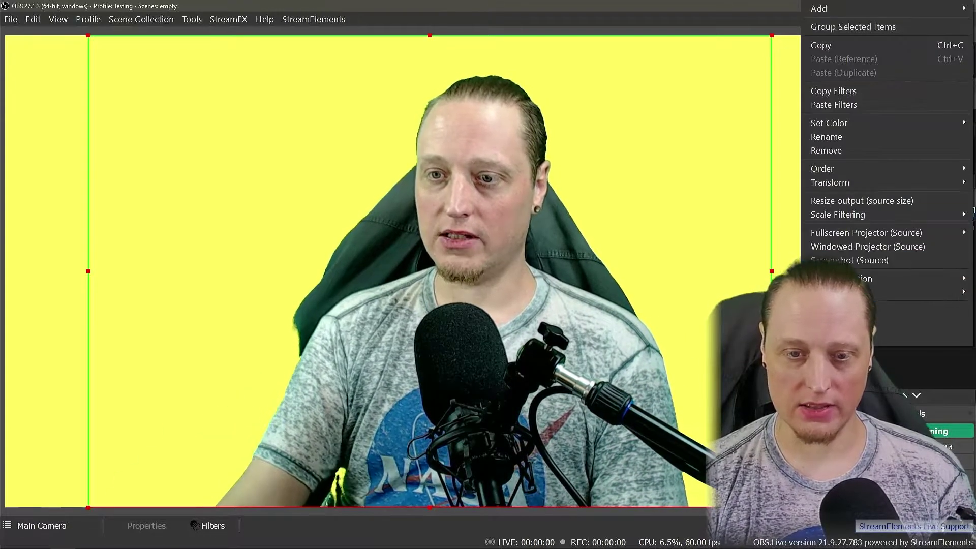
click(838, 325)
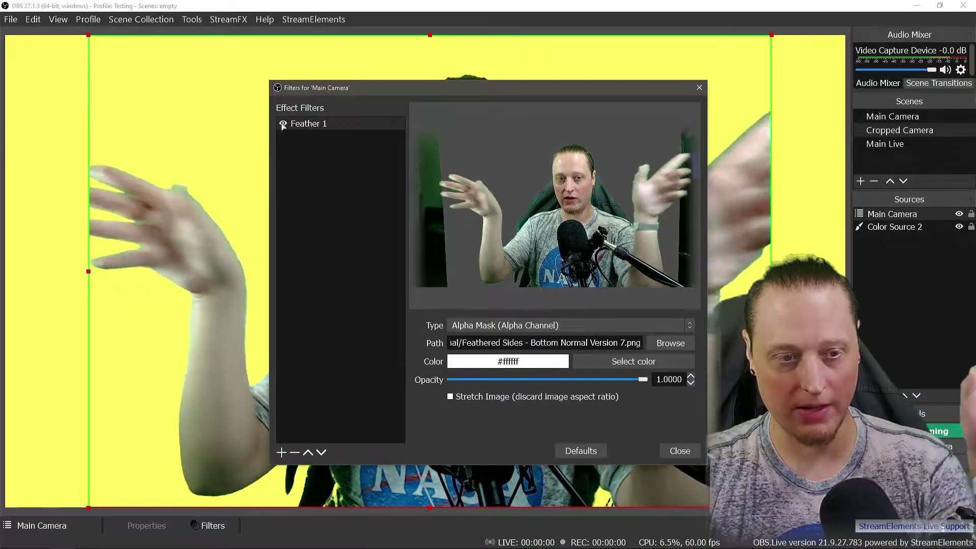
click(282, 124)
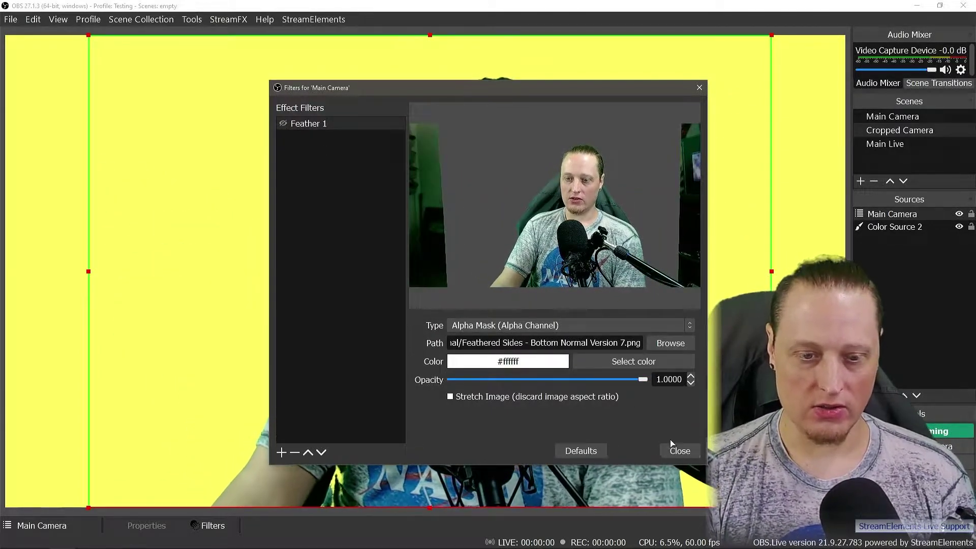
click(678, 451)
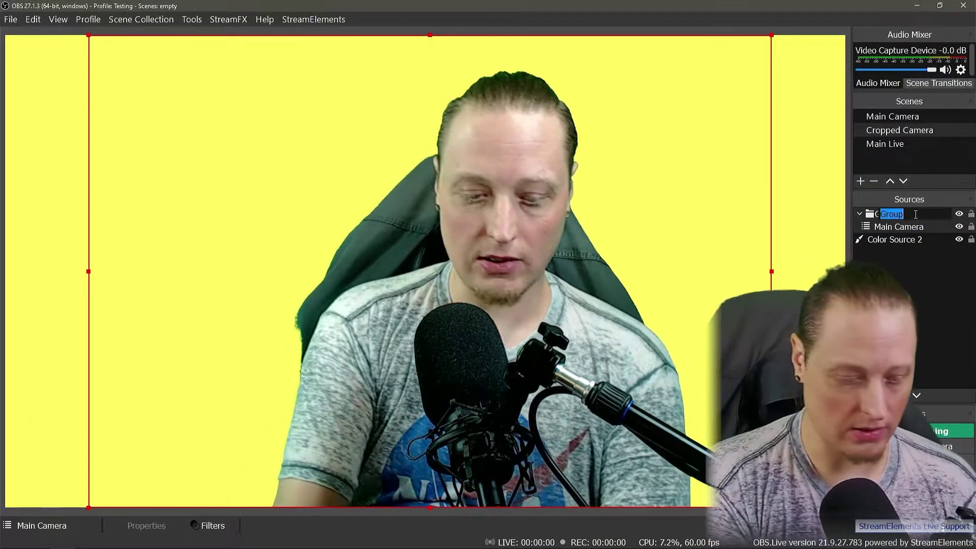
text(Feather Effect)
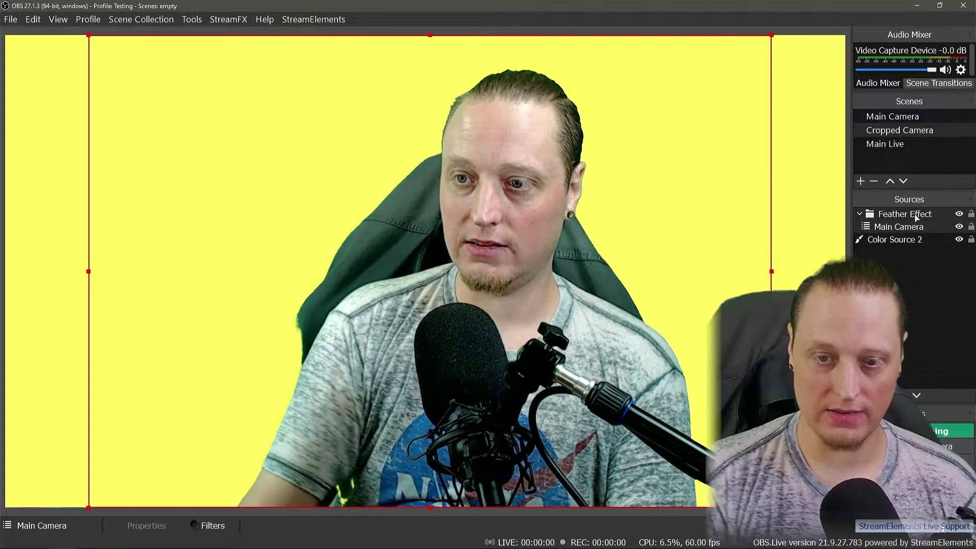
Confirm the group name 'Feather Effect' and deselect the camera source
key(Return)
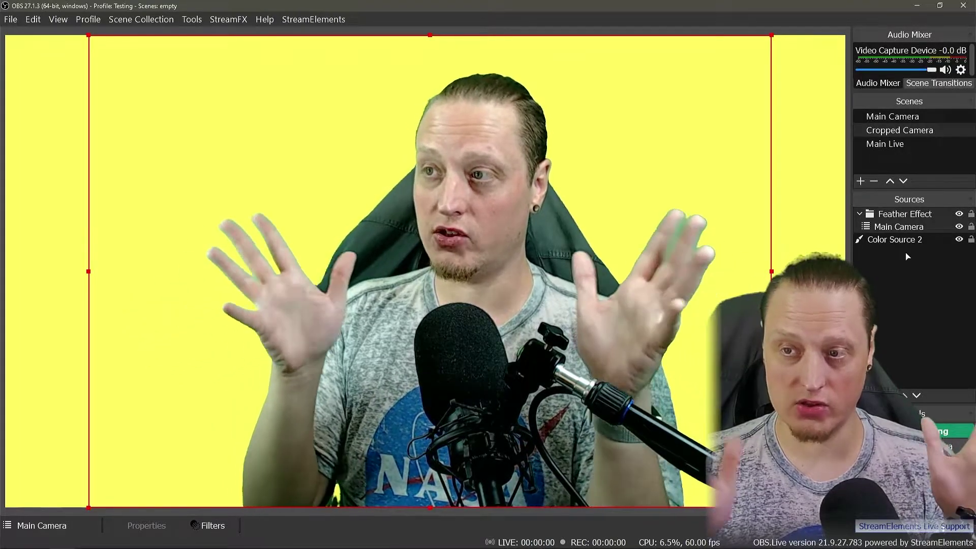
ctrl+click(888, 232)
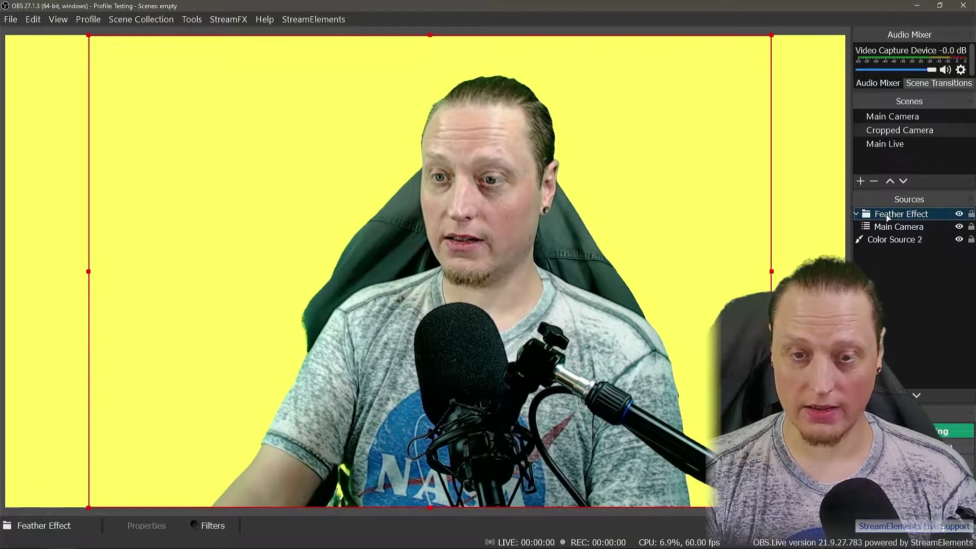
Give Feather Effect a stretched Alpha Mask (Alpha Channel) filter from Bottom Normal Version 7.png
right_click(889, 218)
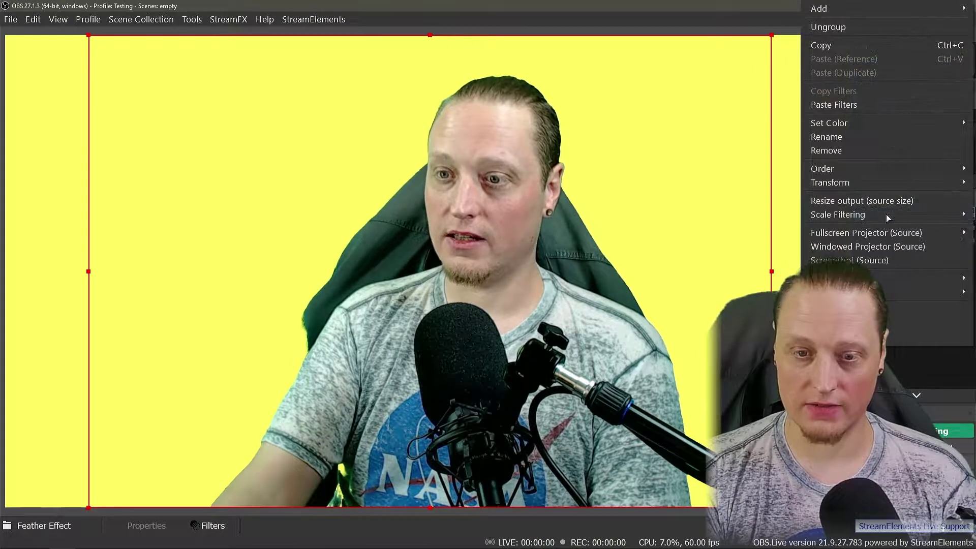
click(877, 277)
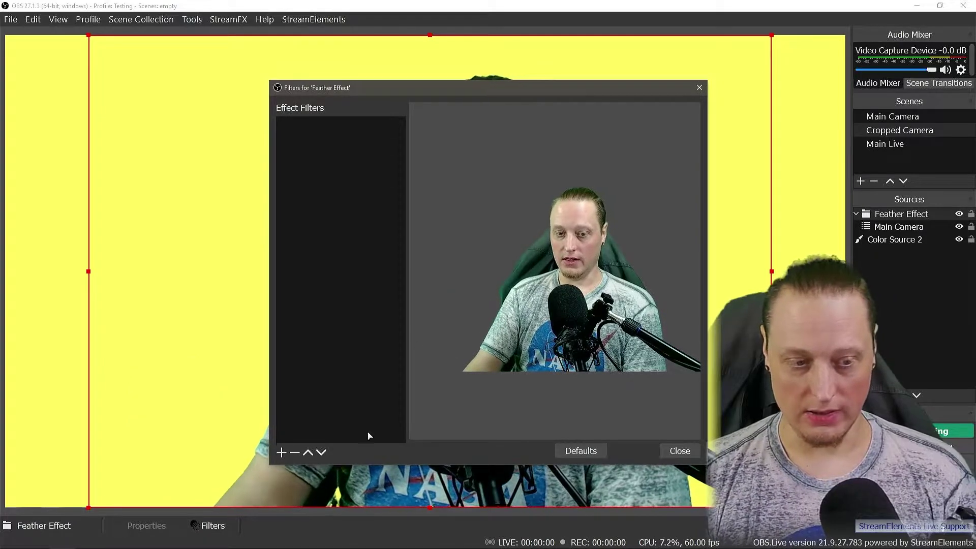
click(281, 453)
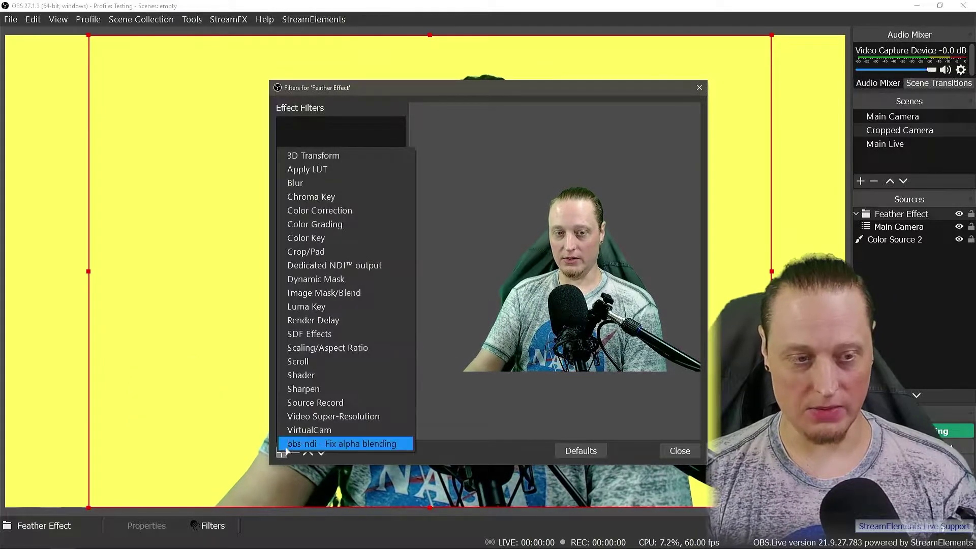
click(308, 294)
click(470, 302)
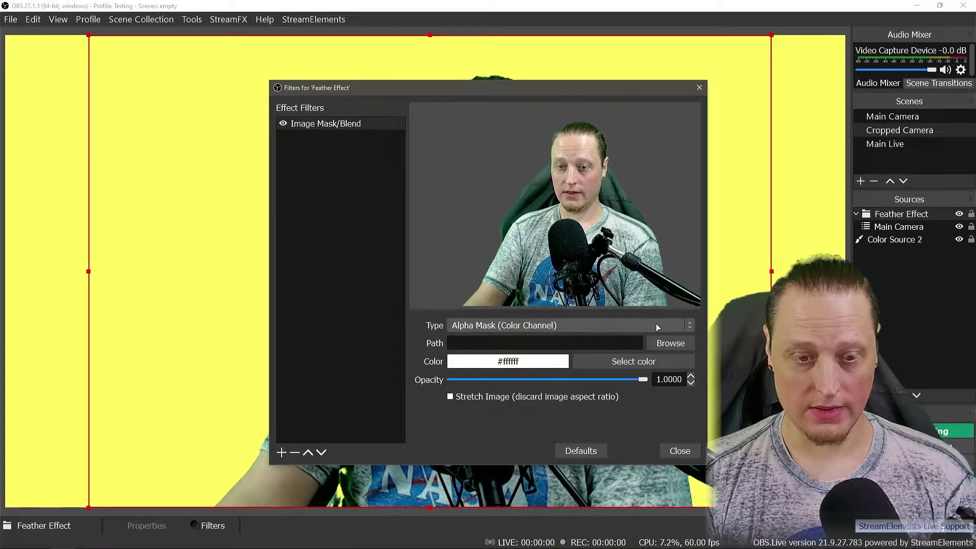
click(669, 343)
double_click(623, 336)
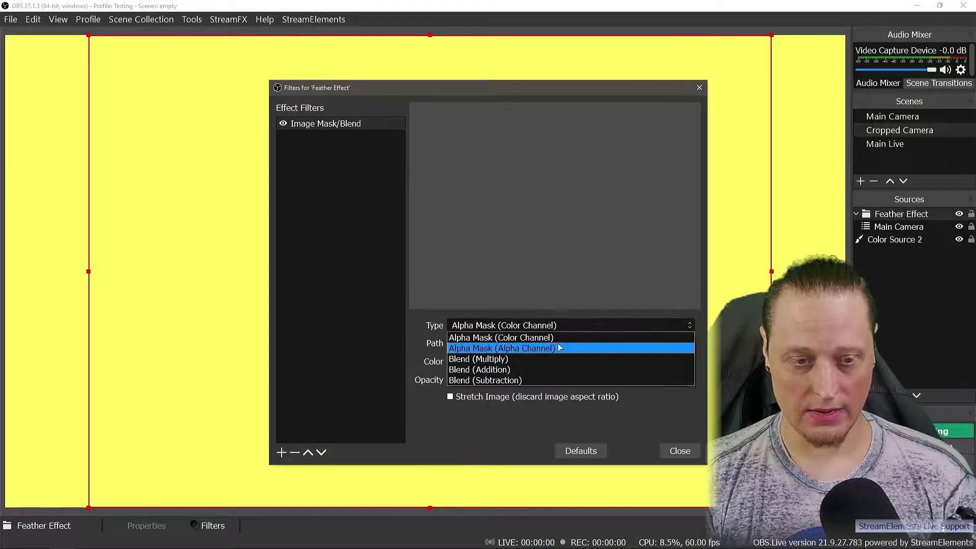
click(559, 345)
click(451, 397)
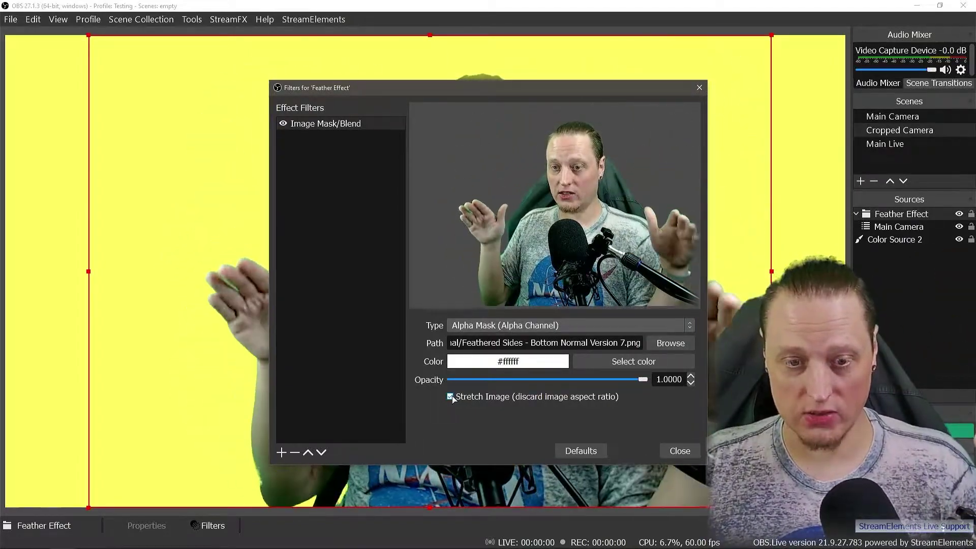
click(680, 450)
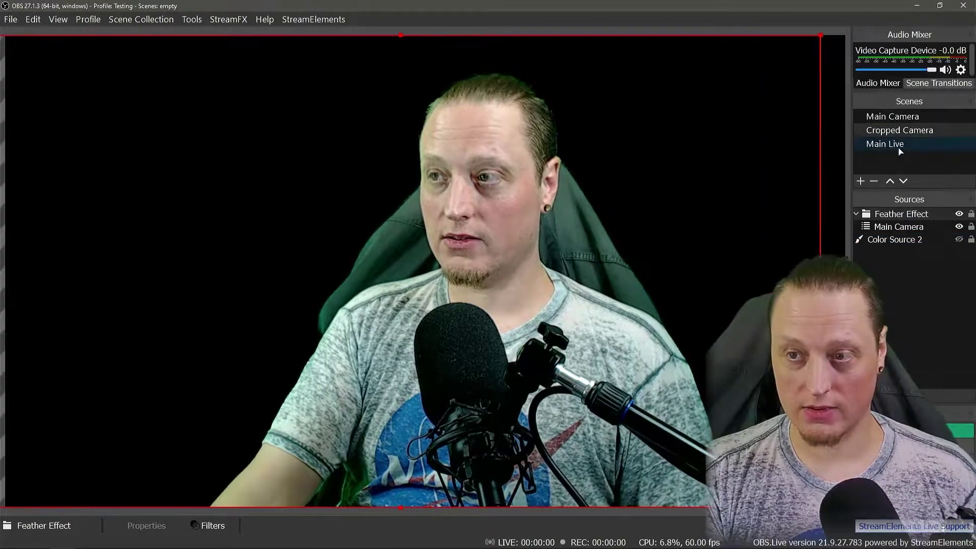
In Main Live, shrink the Cropped Camera and place it at the lower right
click(900, 152)
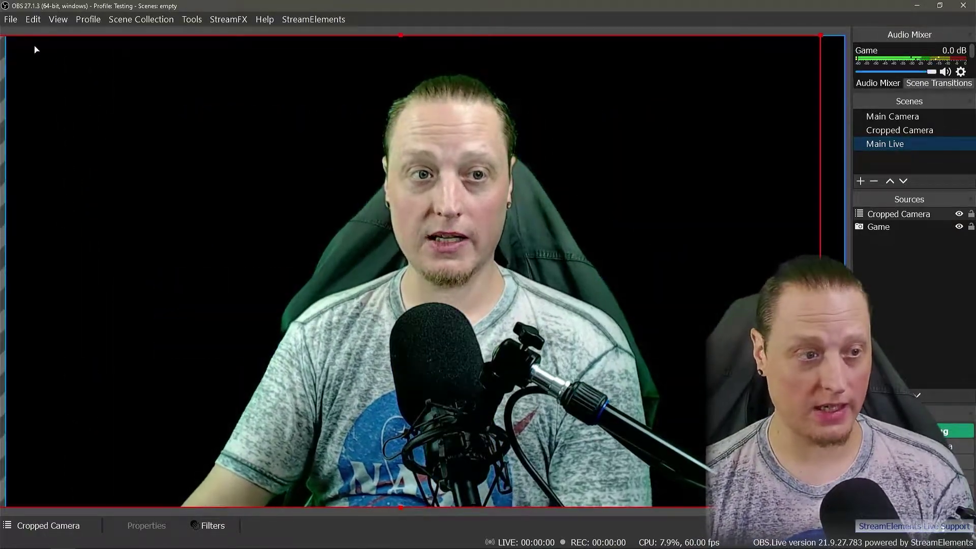
drag(34, 50, 122, 63)
drag(62, 35, 336, 249)
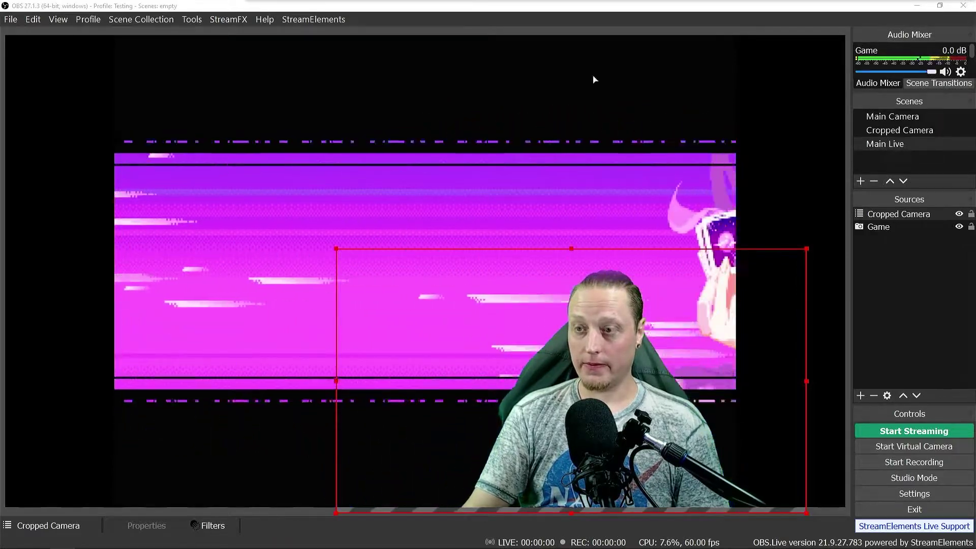
drag(607, 323, 711, 319)
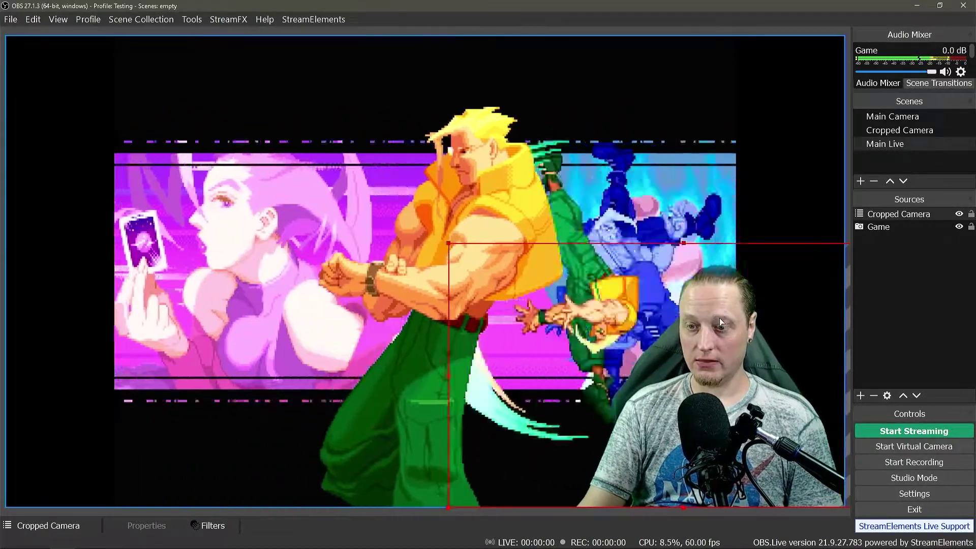
Shift the gameplay source slightly left, then return to the Feather Effect scene
click(879, 227)
drag(592, 243, 521, 243)
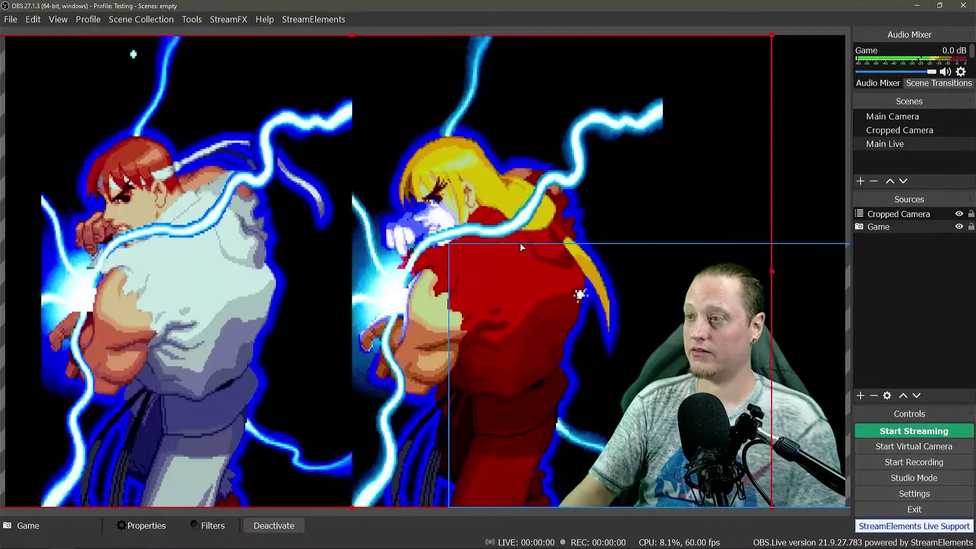
click(899, 129)
click(899, 227)
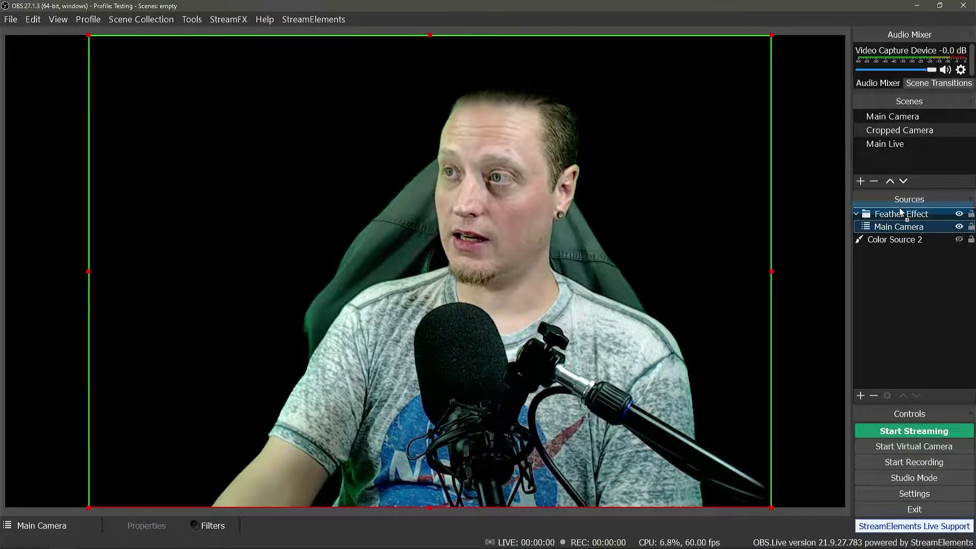
Move Main Camera above the Feather Effect group, reset its crop, and recrop both sides
drag(900, 212, 902, 213)
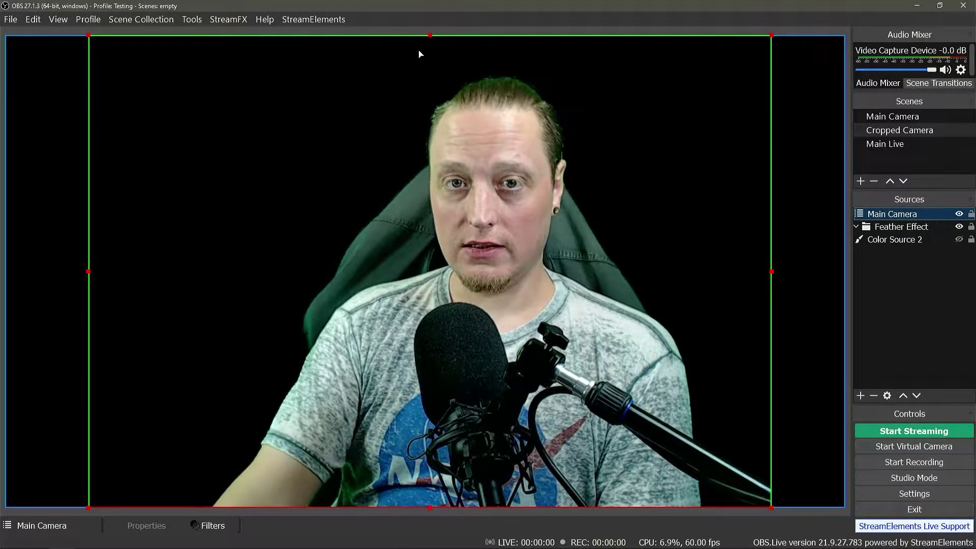
key(ctrl+r)
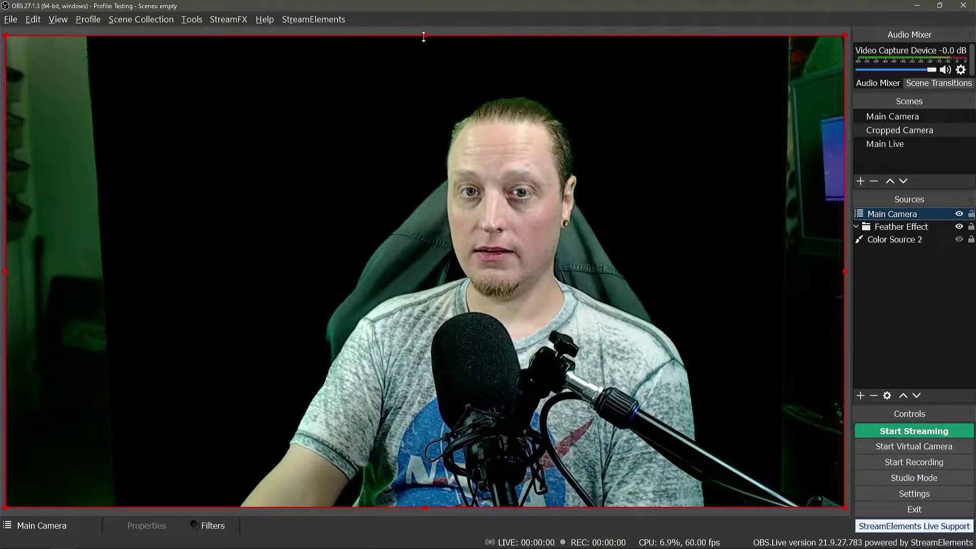
drag(427, 58, 431, 37)
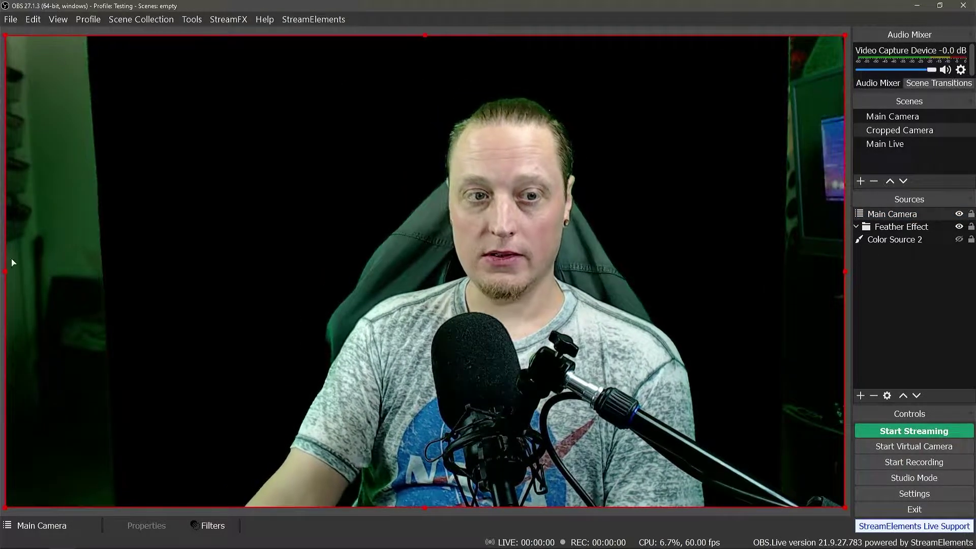
drag(6, 270, 120, 268)
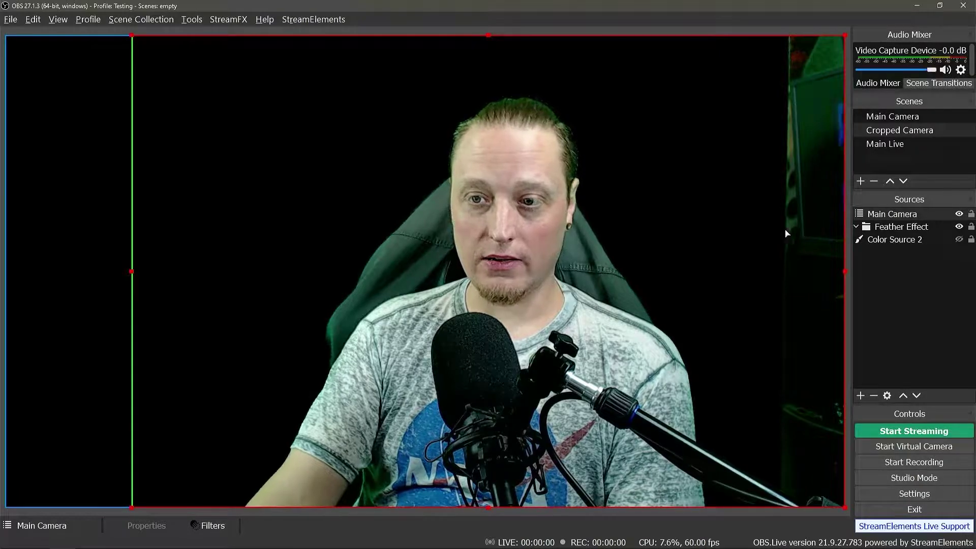
drag(845, 269, 756, 272)
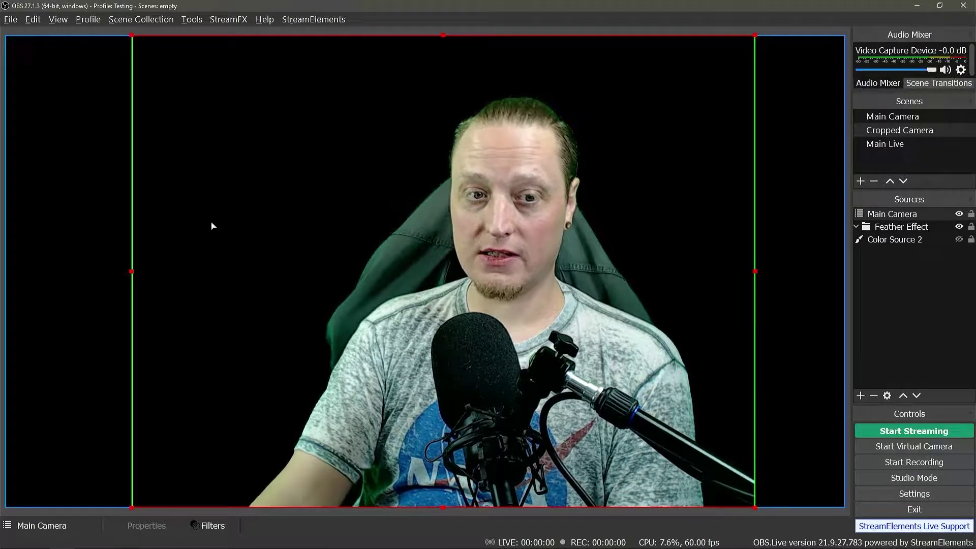
drag(139, 273, 140, 273)
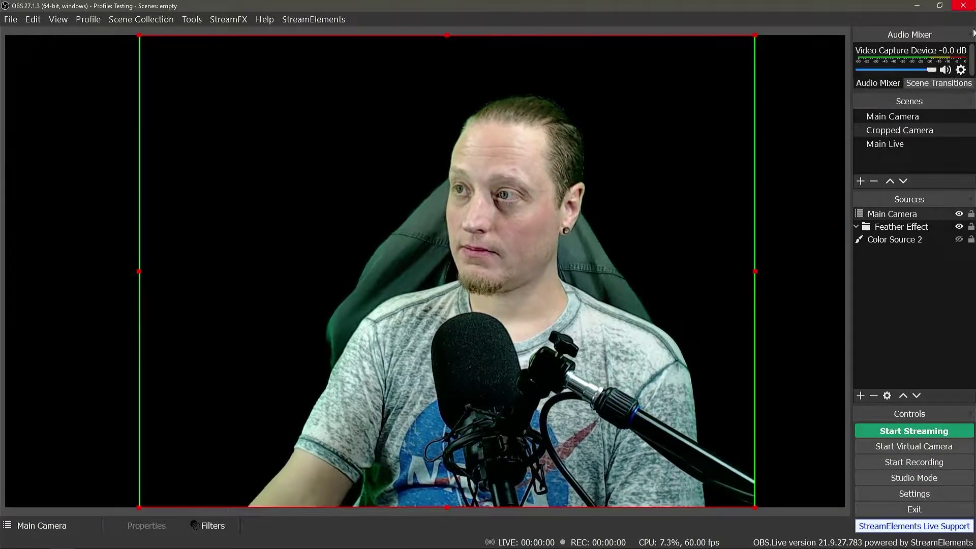
Group Main Camera into a new group named 'Feather'
right_click(892, 226)
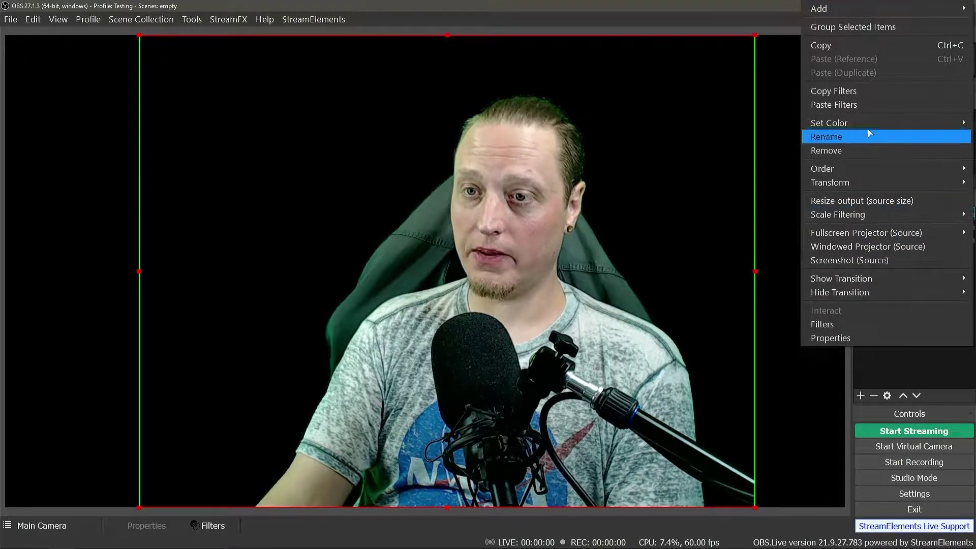
click(835, 25)
text(Feather)
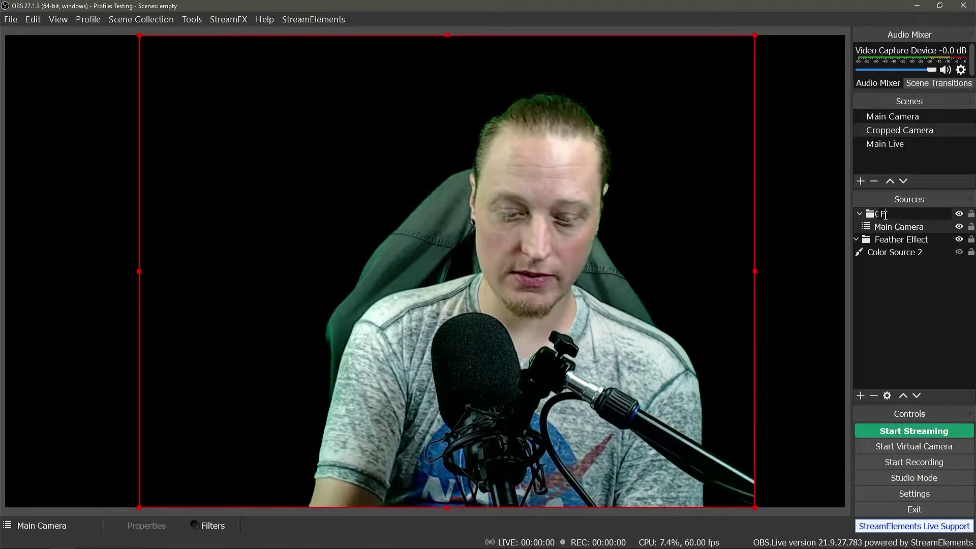
key(Return)
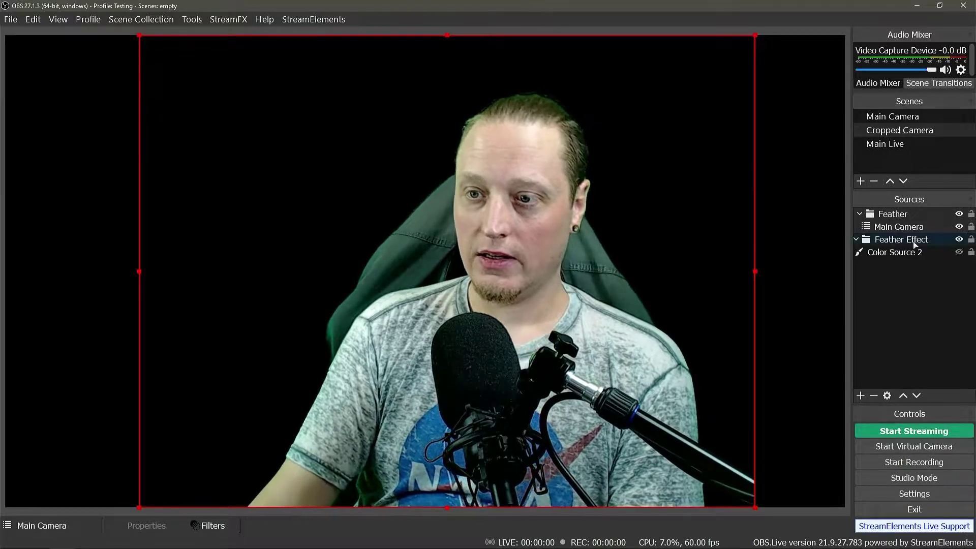
Copy the Feather Effect group's filters and paste them onto the Feather group
click(903, 242)
right_click(903, 243)
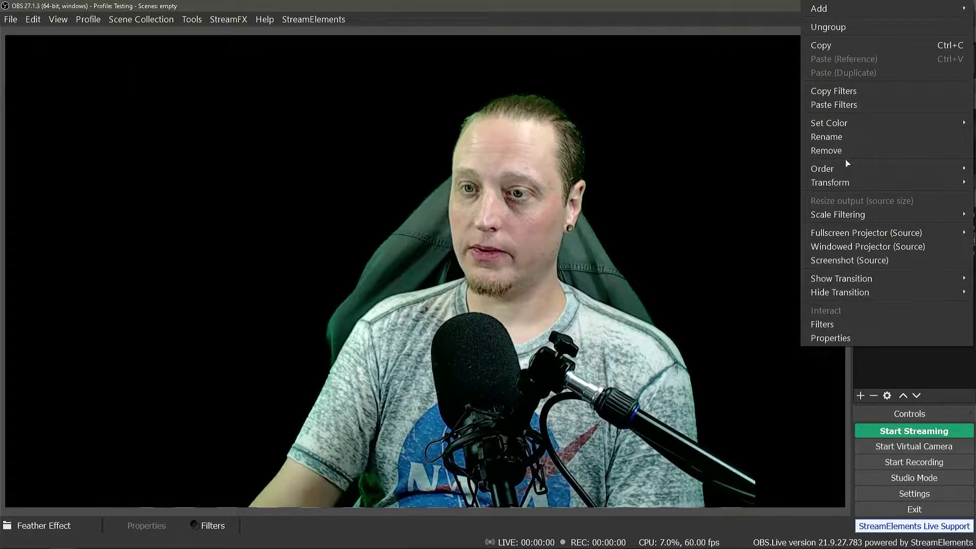
click(850, 98)
click(885, 214)
right_click(884, 213)
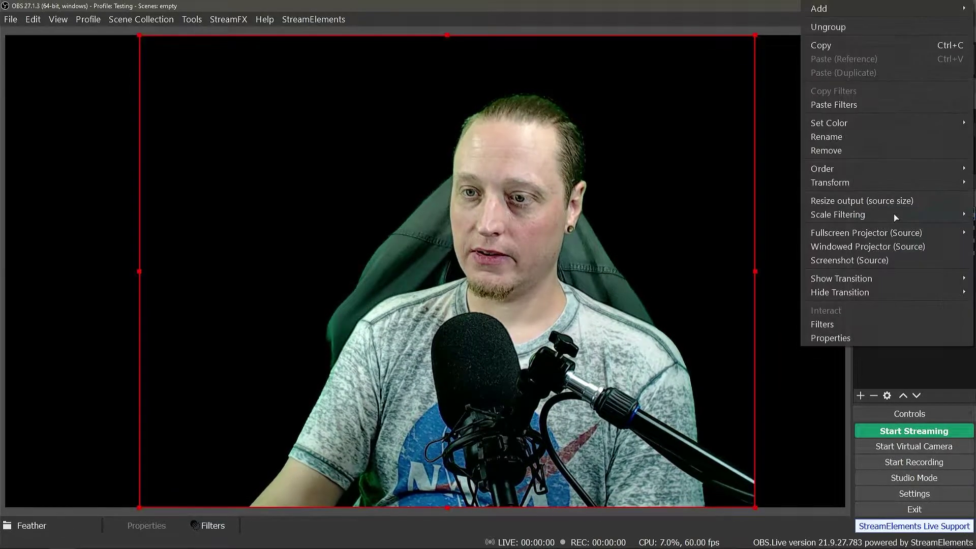
click(852, 107)
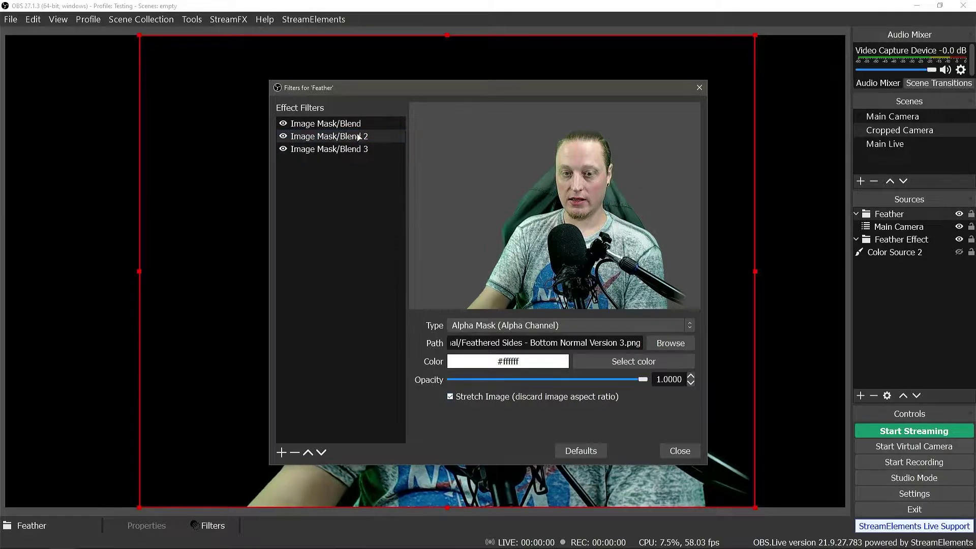
click(678, 449)
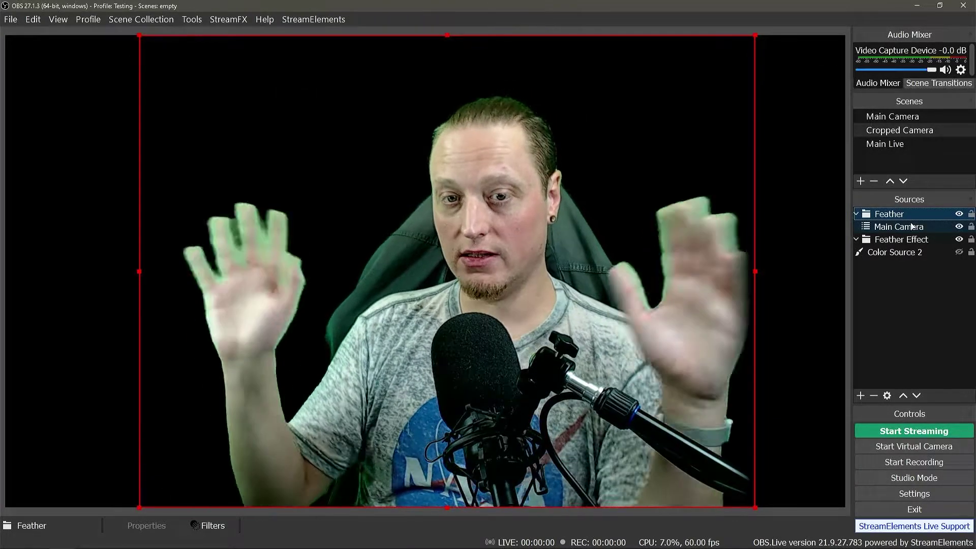
Delete the old 'Feather Effect' group, then return to the 'Main Live' scene showing camera over gameplay
click(902, 239)
key(Delete)
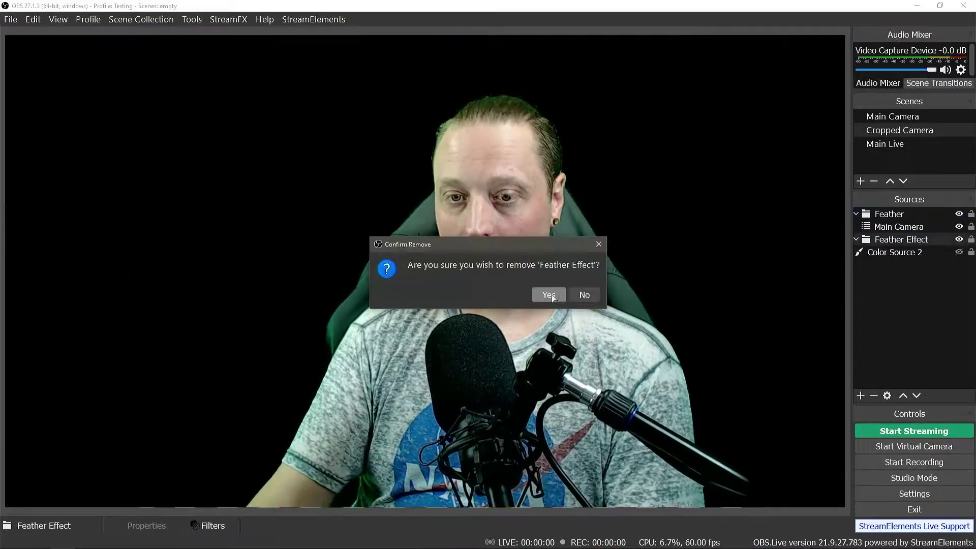
click(545, 292)
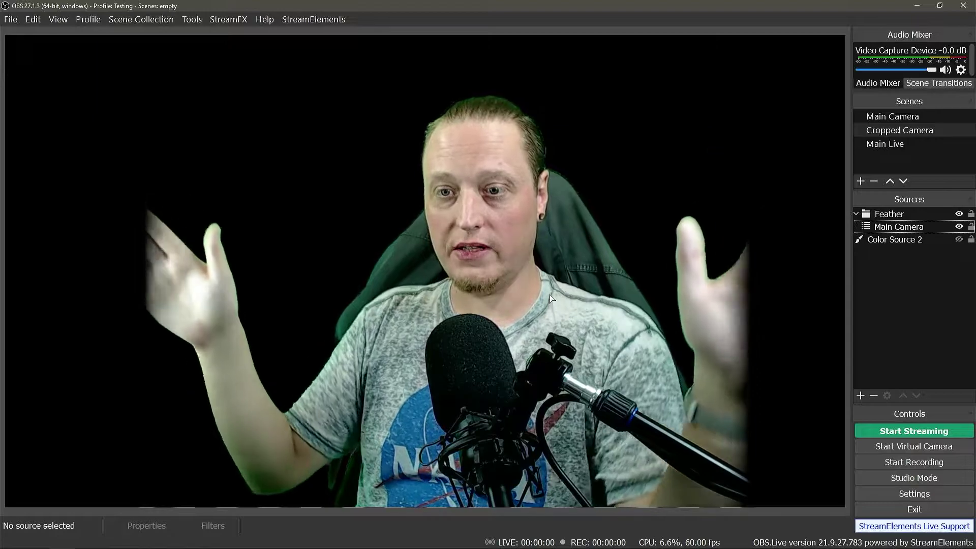
click(885, 144)
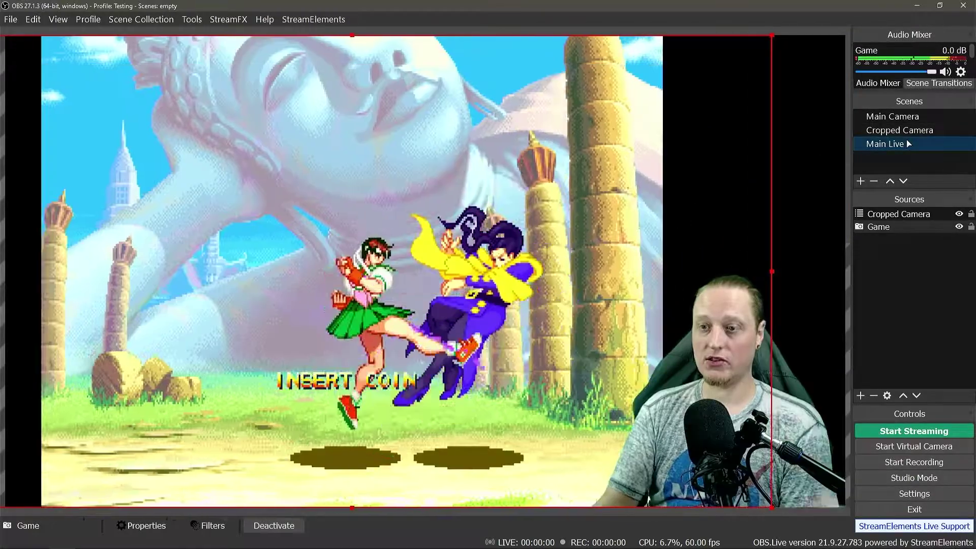